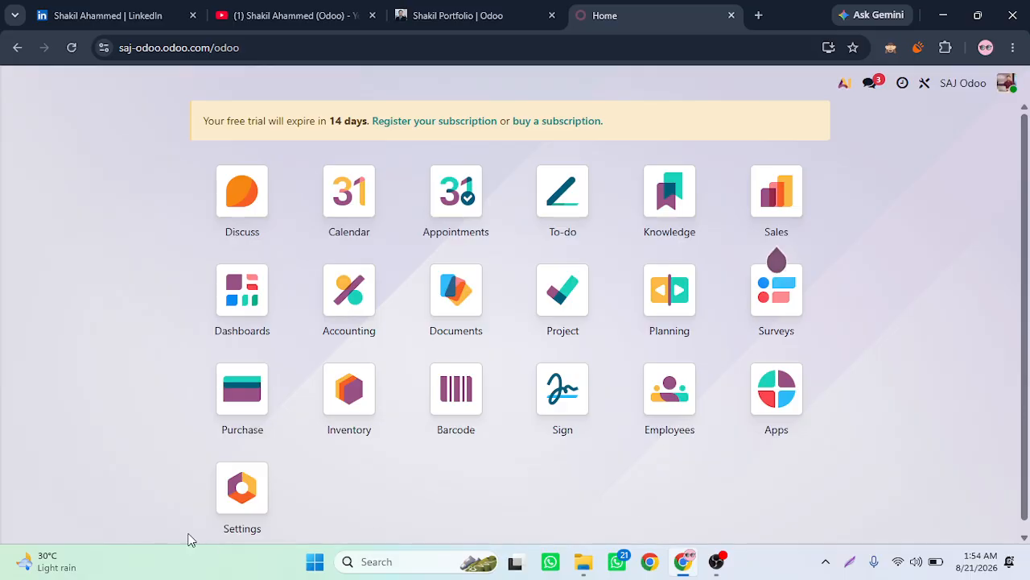
# Step: Start a new request for quotation in the Purchase app
pyautogui.click(250, 381)
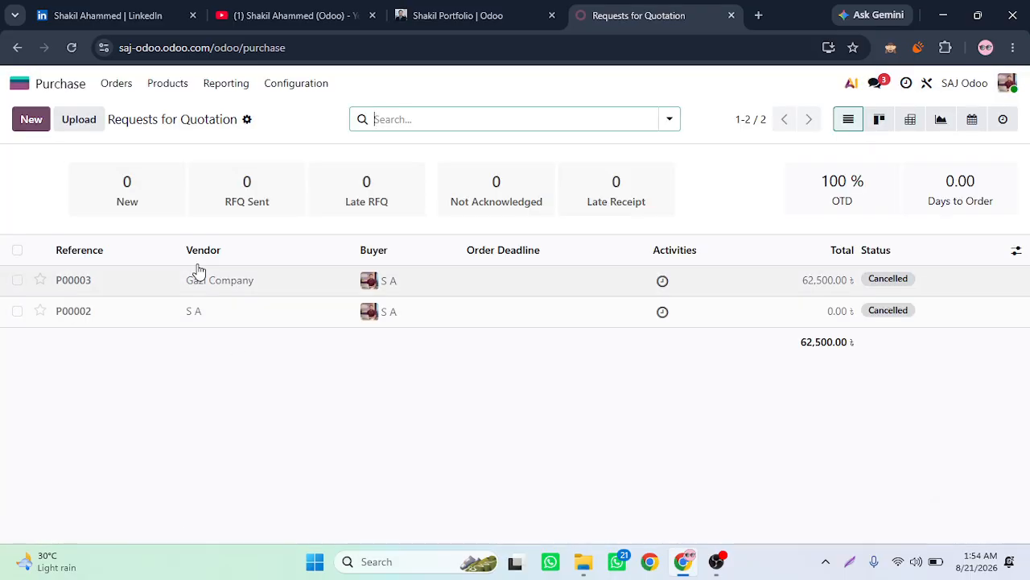
pyautogui.moveTo(108, 119); pyautogui.dragTo(239, 121)
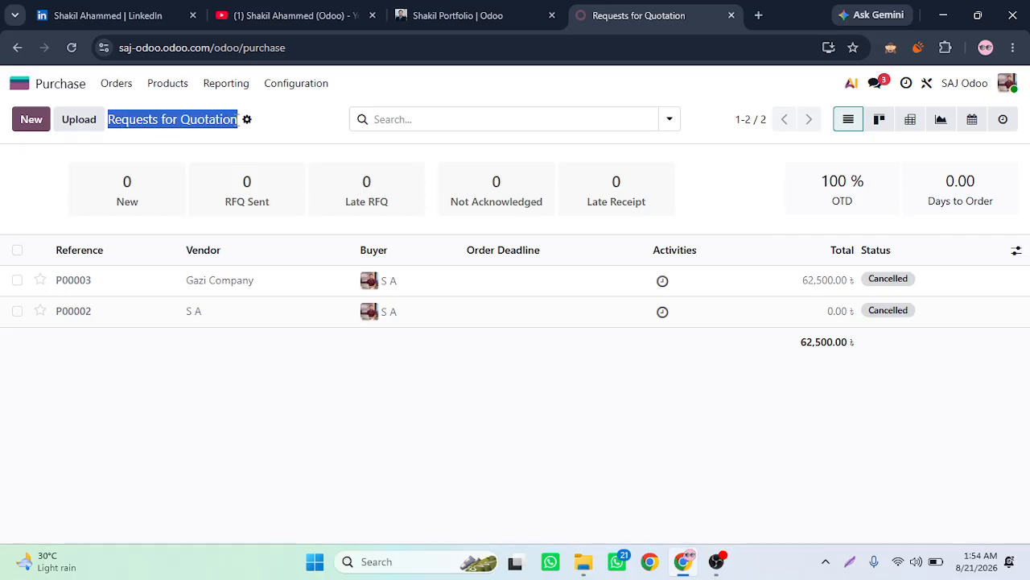
pyautogui.click(187, 125)
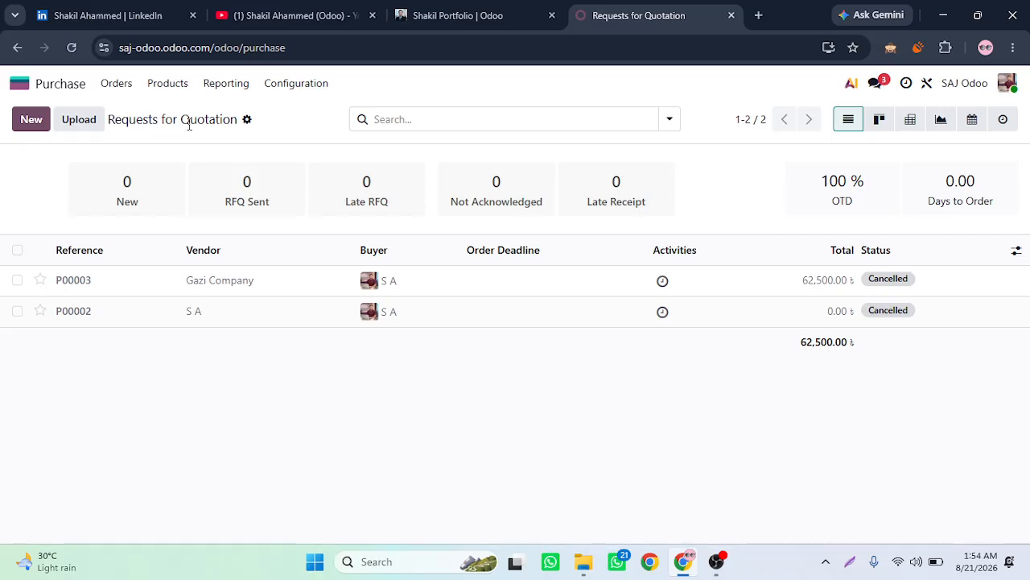
pyautogui.click(134, 94)
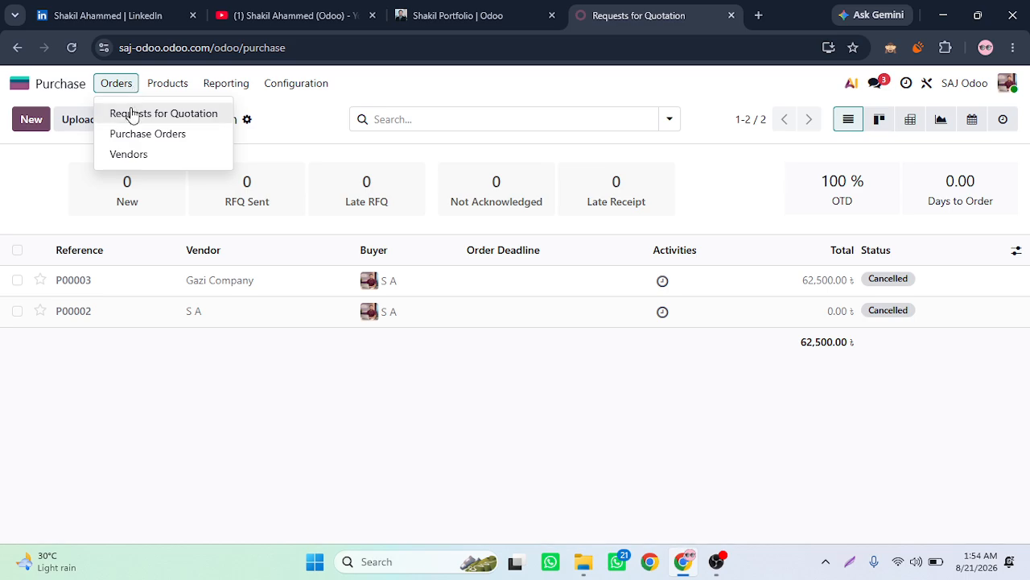
pyautogui.click(134, 115)
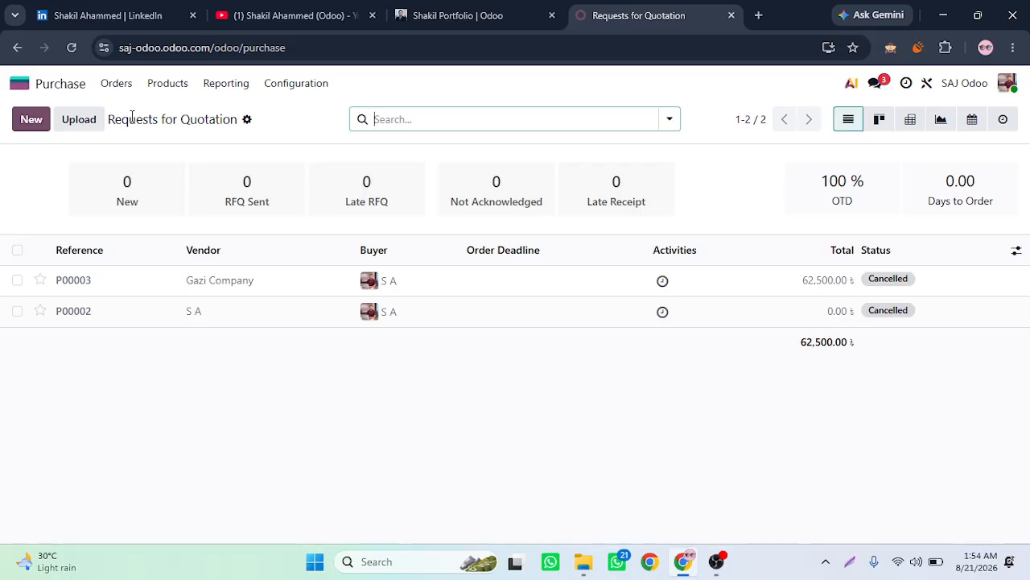
pyautogui.click(25, 127)
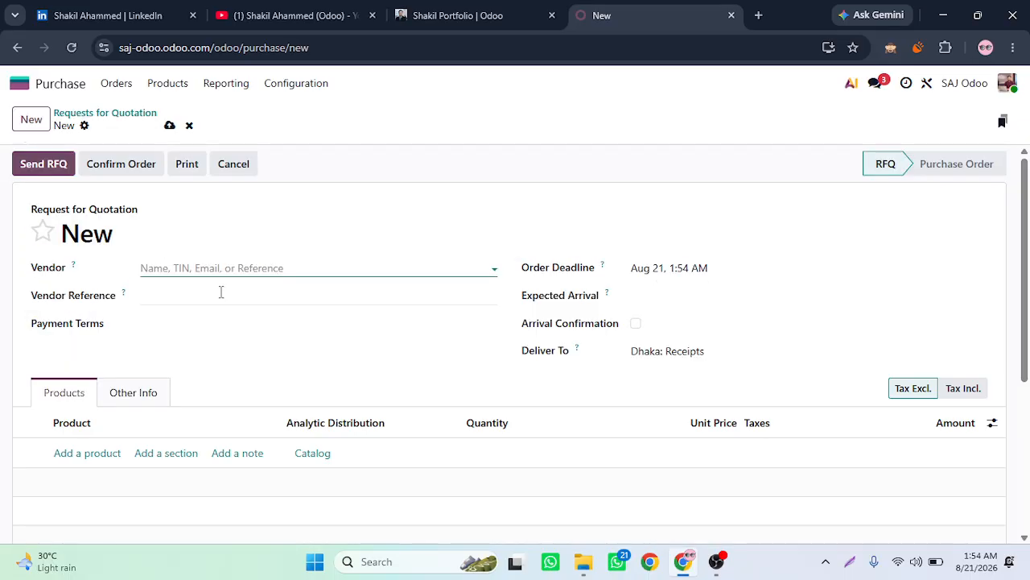
# Step: Set the request's vendor to Gazi Company and its payment terms to Immediate Payment
pyautogui.click(173, 273)
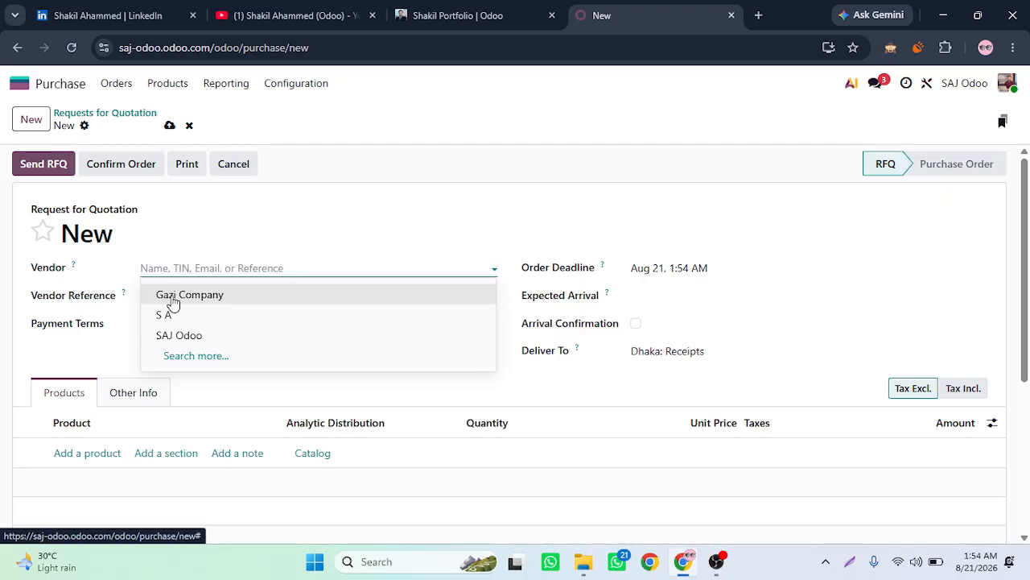
pyautogui.click(172, 296)
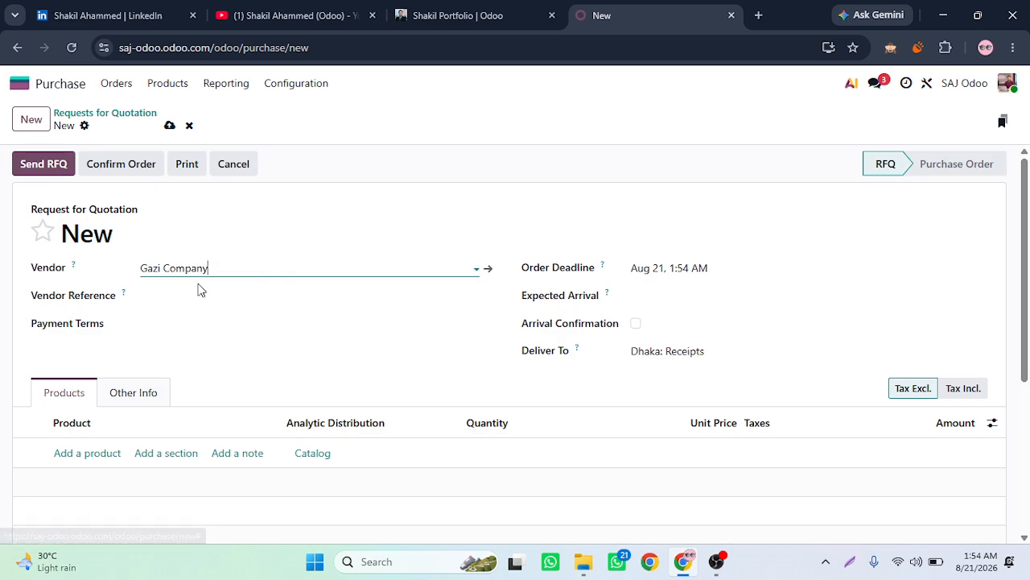
pyautogui.click(180, 298)
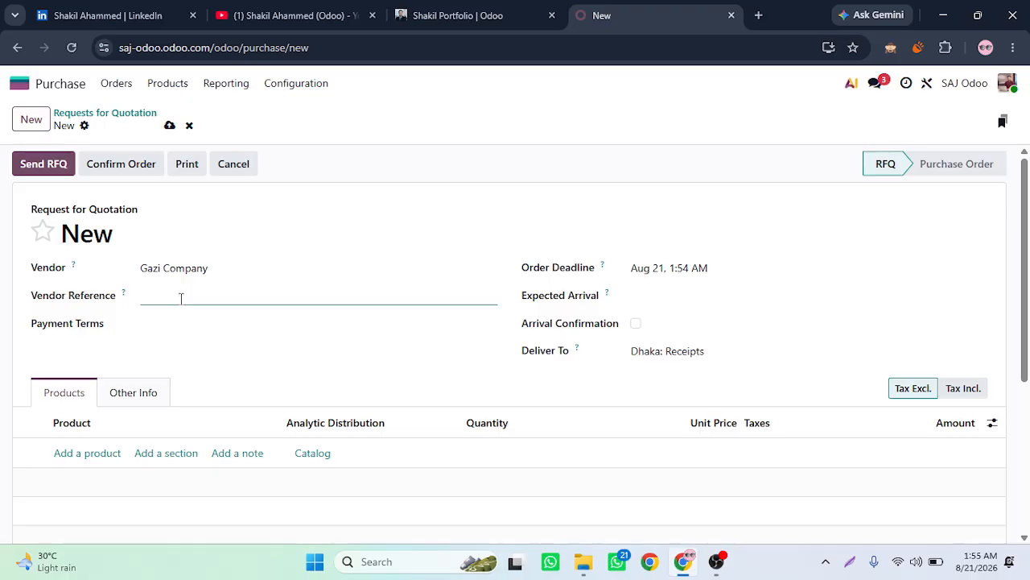
pyautogui.click(186, 319)
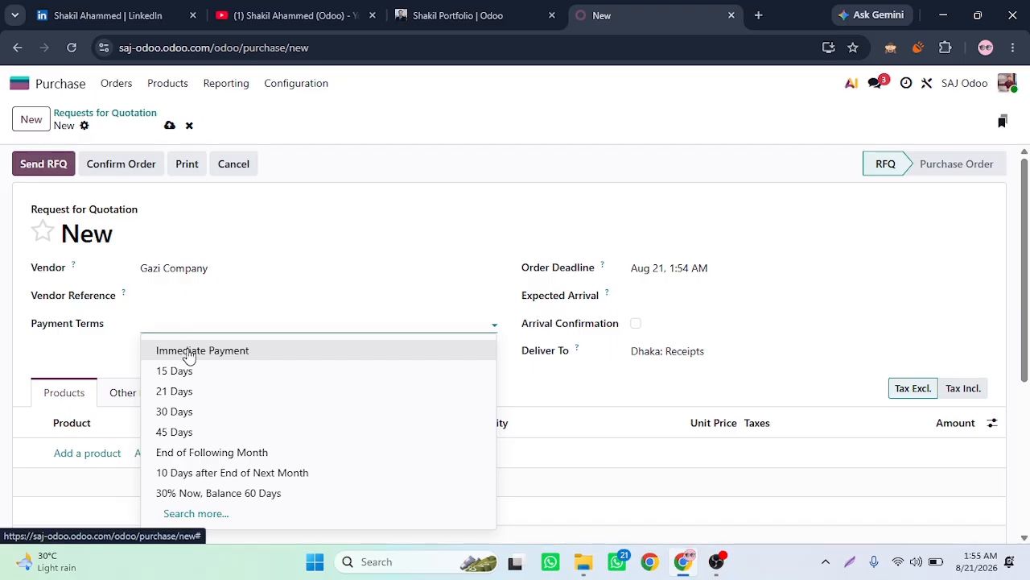
pyautogui.click(188, 352)
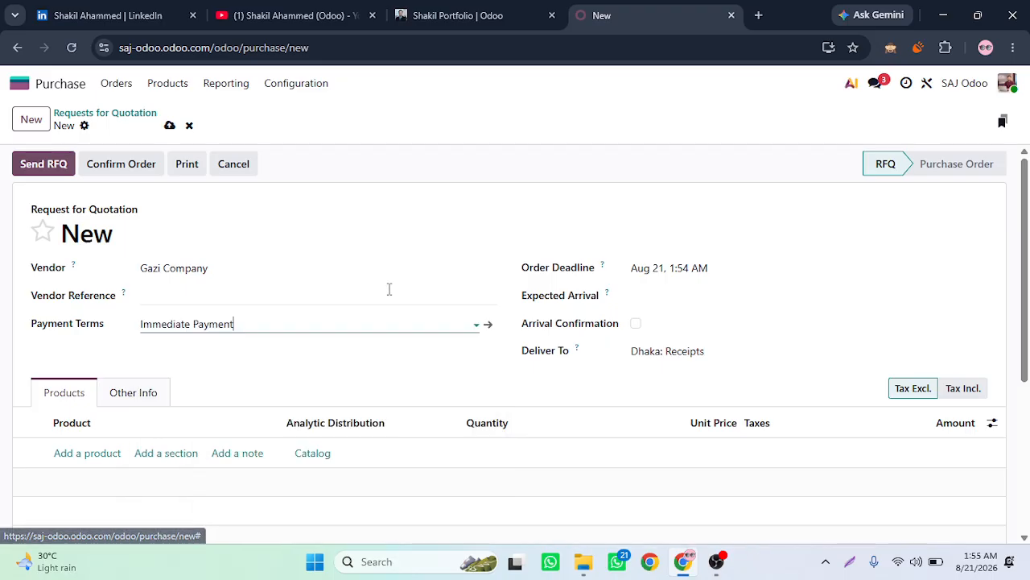
# Step: Set the order deadline to August 25, 2026 and choose Dhaka: Receipts as the delivery destination
pyautogui.click(676, 279)
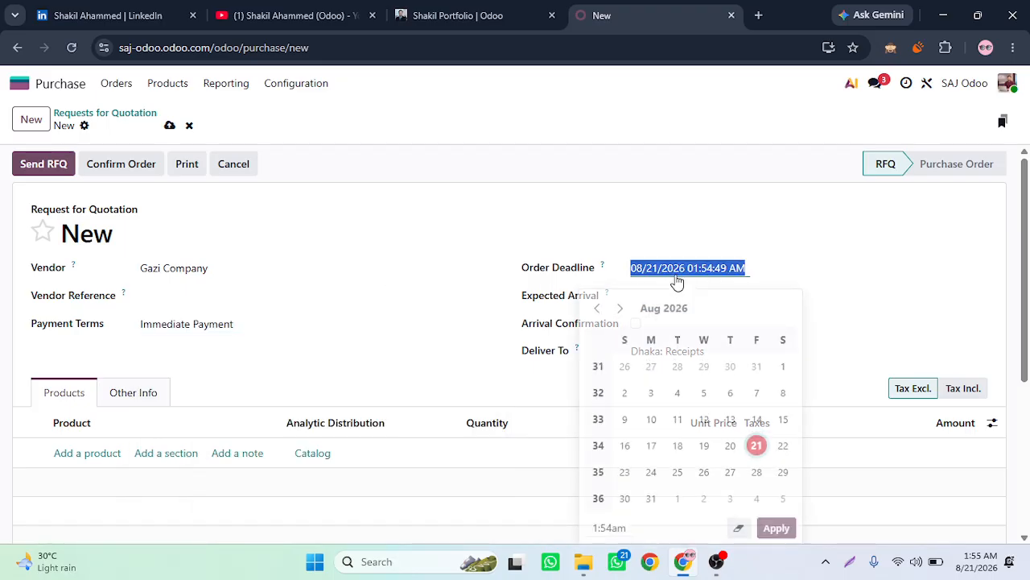
pyautogui.click(678, 466)
pyautogui.click(512, 361)
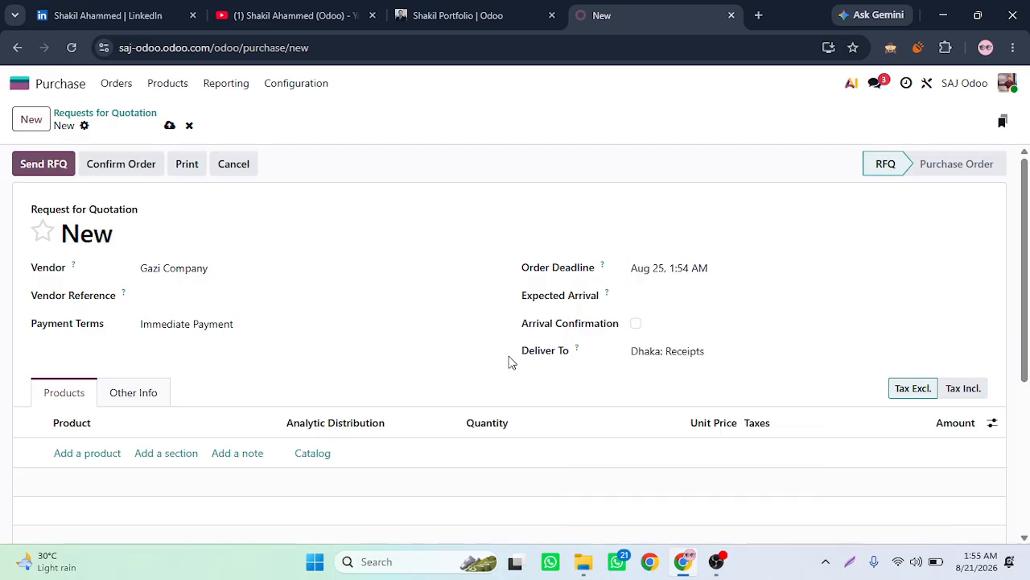
pyautogui.click(699, 355)
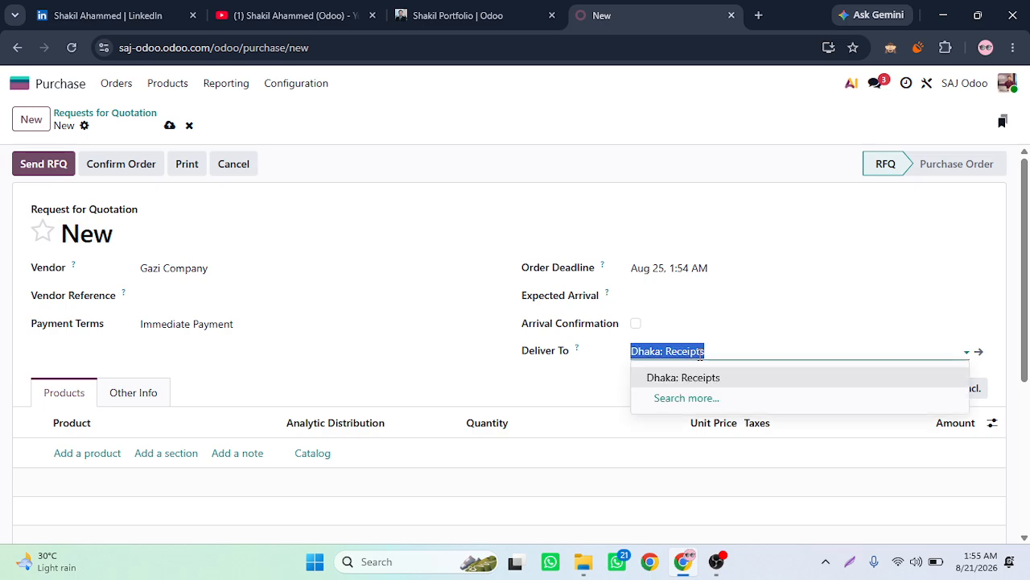
pyautogui.click(676, 378)
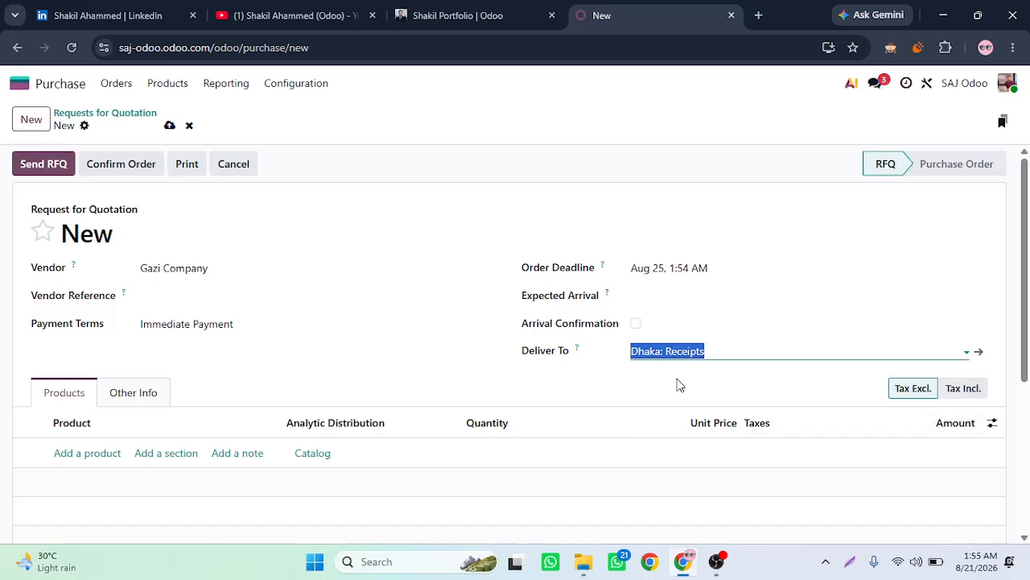
pyautogui.click(717, 355)
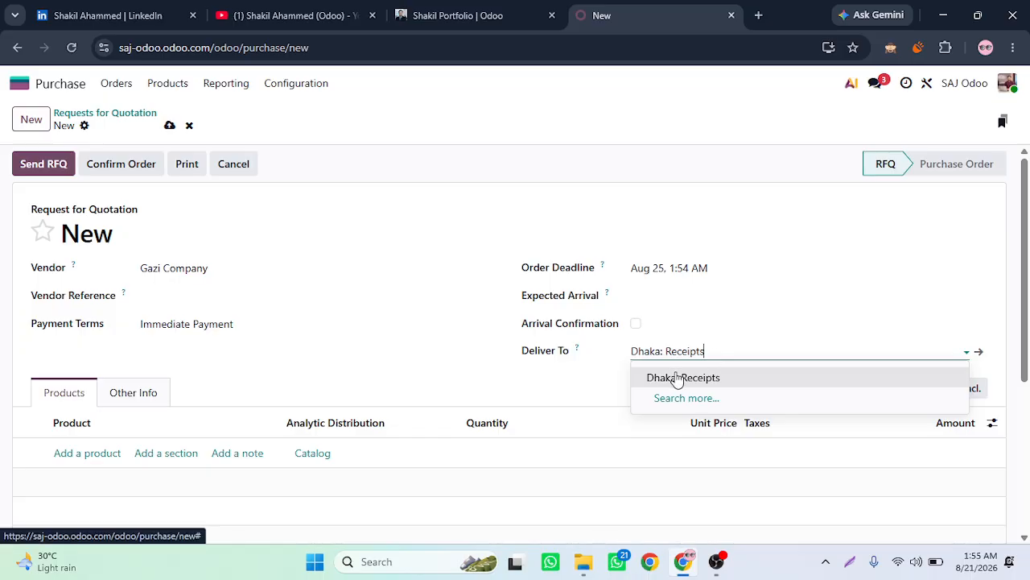
pyautogui.click(594, 378)
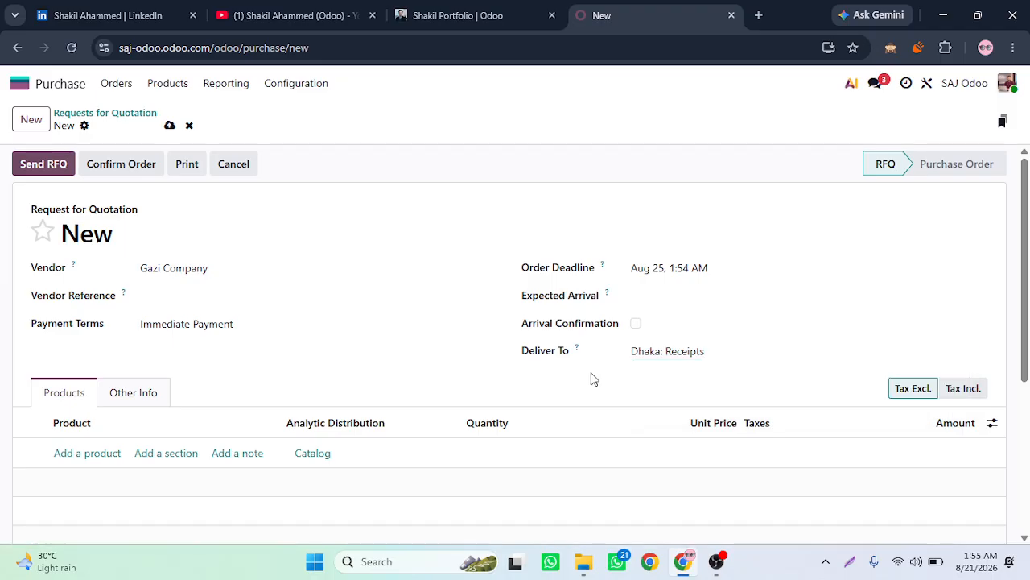
# Step: Add the product Gazi Pure Water Filter with a quantity of 150 to the request
pyautogui.click(88, 453)
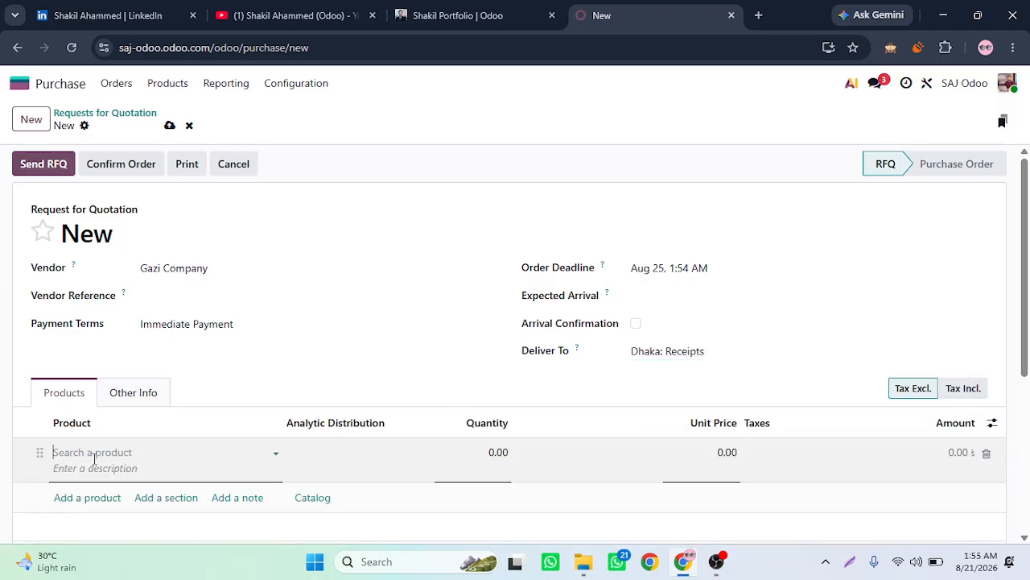
pyautogui.click(94, 476)
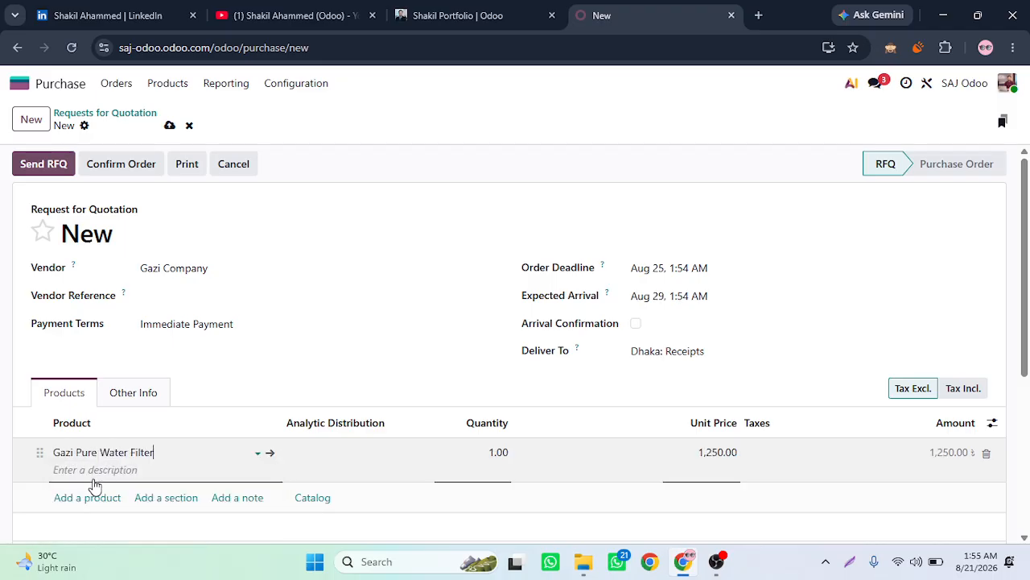
pyautogui.click(496, 452)
pyautogui.write('150')
pyautogui.click(706, 469)
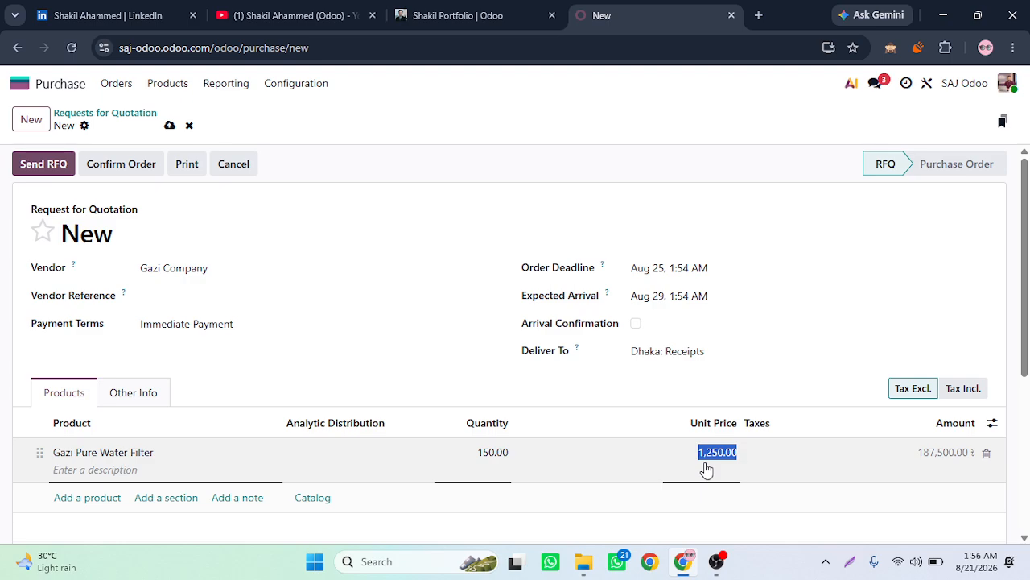
pyautogui.click(770, 387)
# Step: Check the request's total amount and save the request for quotation
pyautogui.scroll(-2, 770, 388)
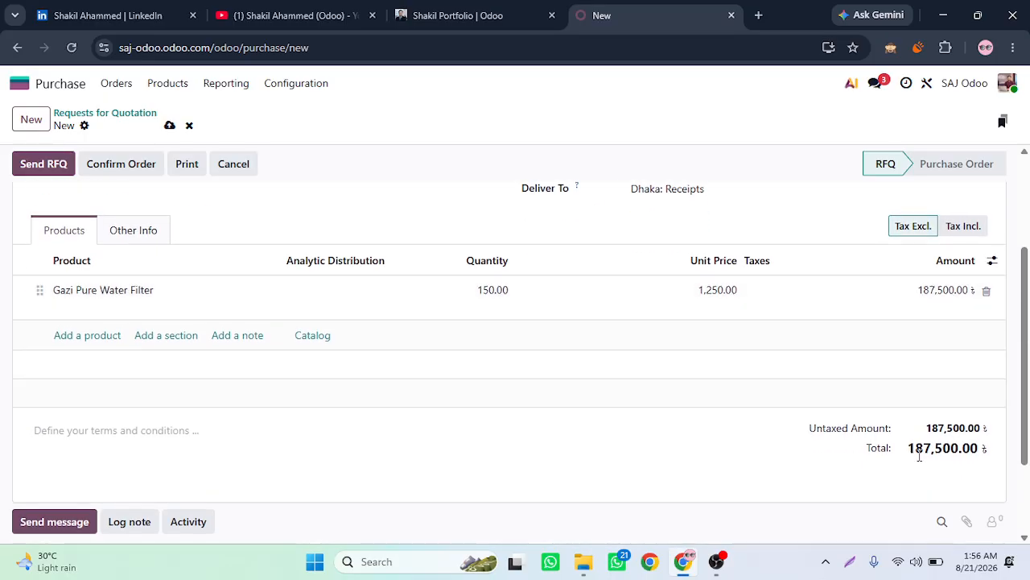
pyautogui.scroll(2, 623, 371)
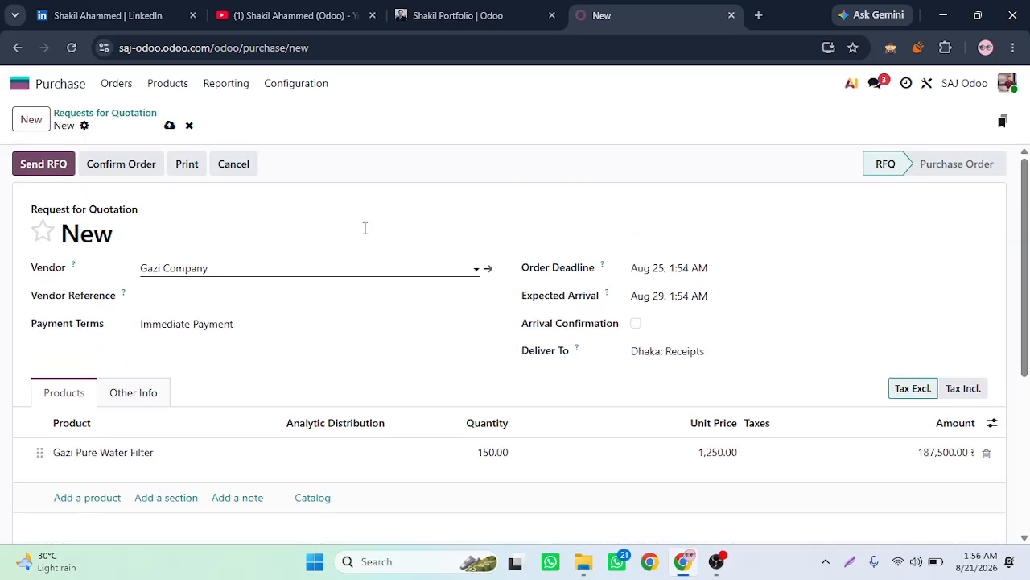
pyautogui.click(170, 127)
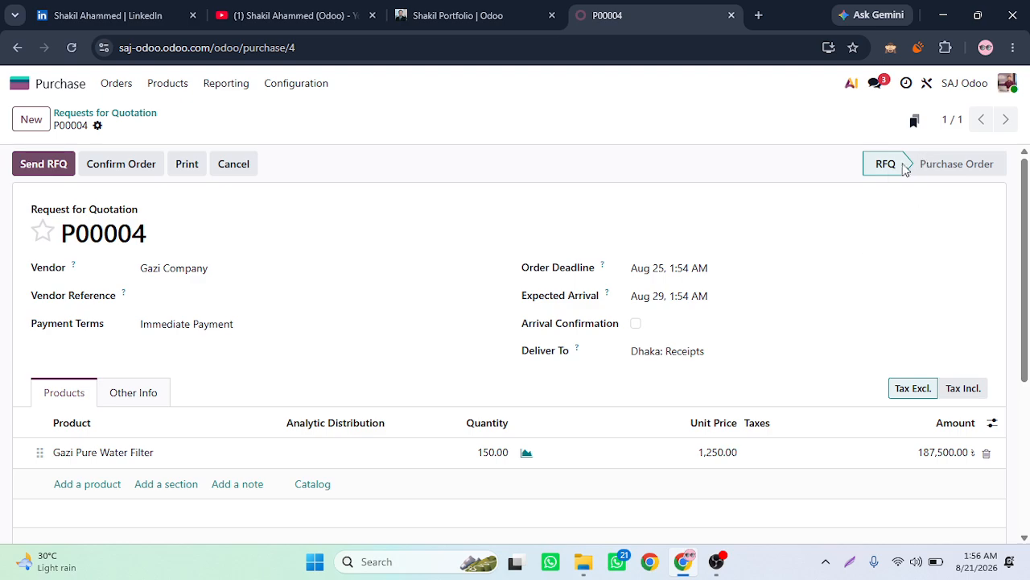
# Step: Reopen the new Gazi Company request from the Requests for Quotation list and confirm it as a purchase order
pyautogui.click(116, 83)
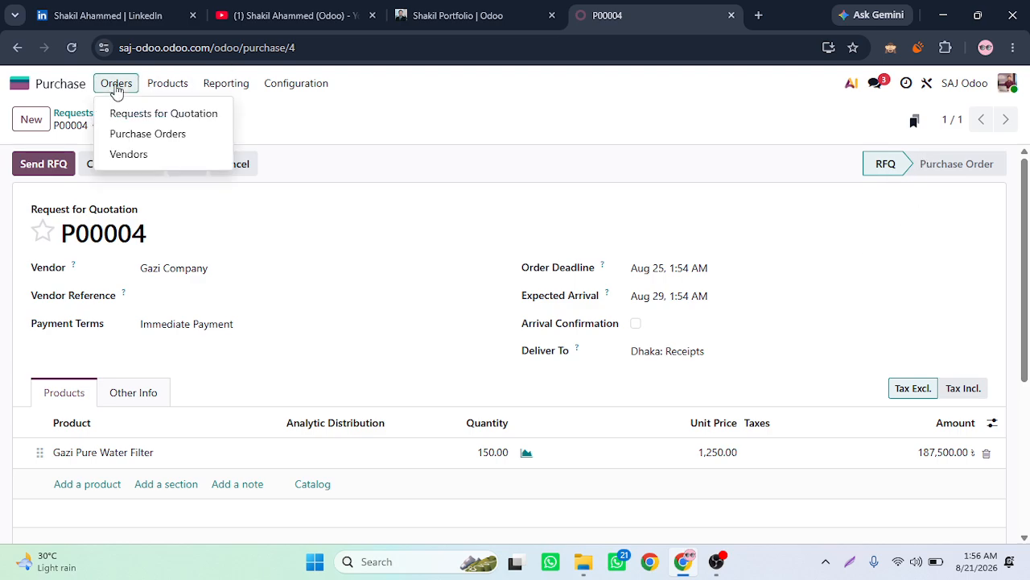
pyautogui.click(139, 119)
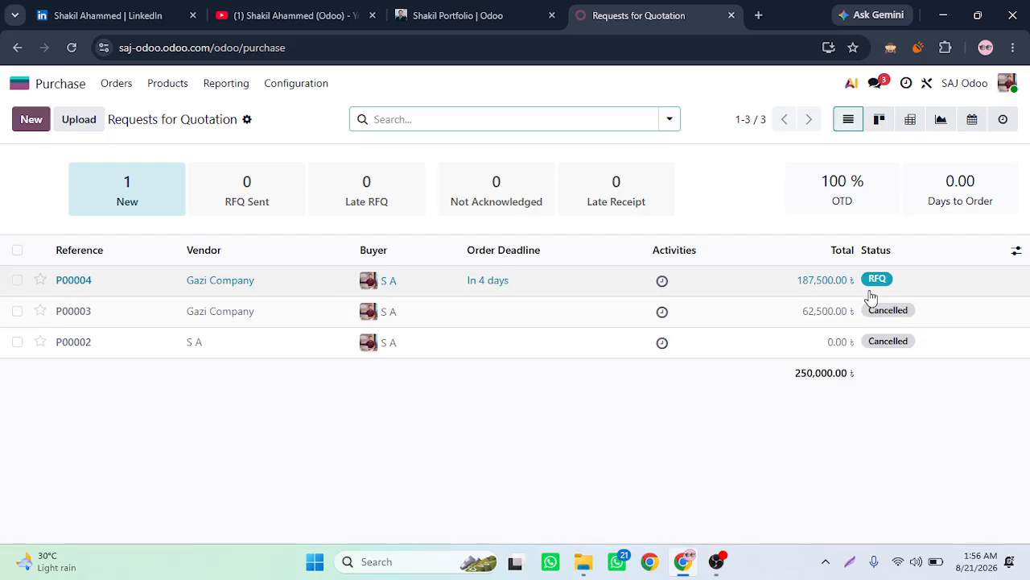
pyautogui.click(583, 290)
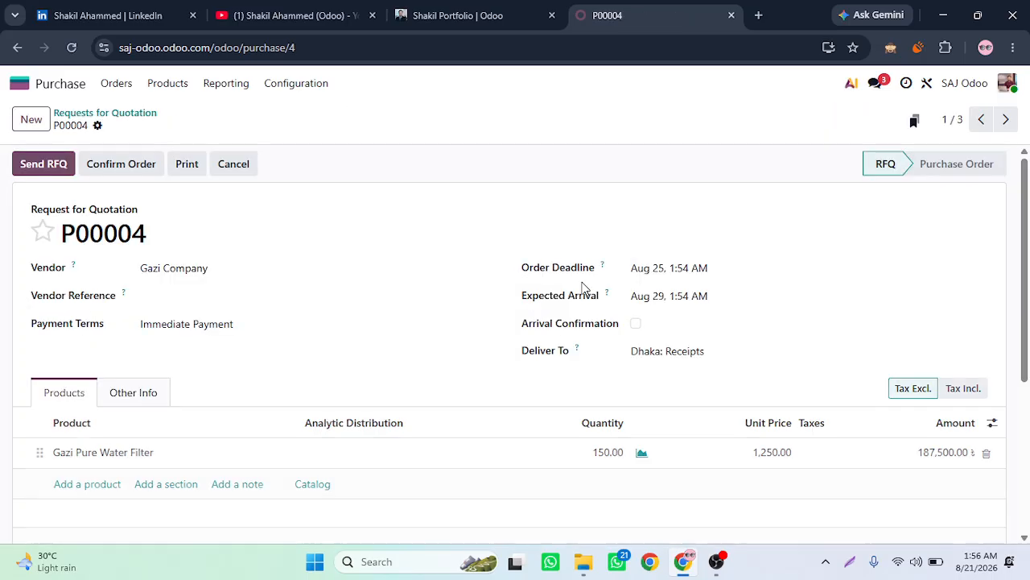
pyautogui.click(129, 115)
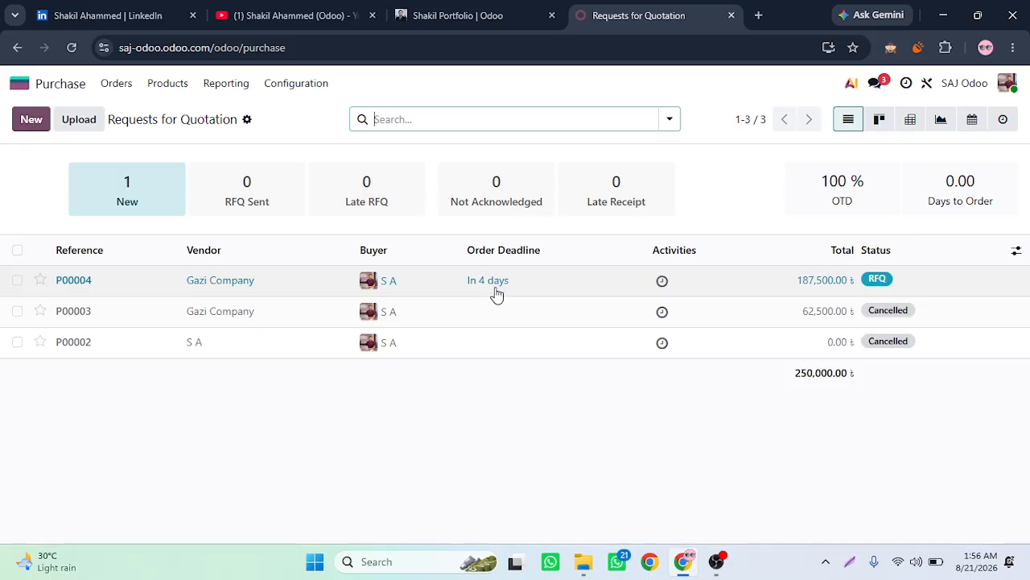
pyautogui.click(496, 295)
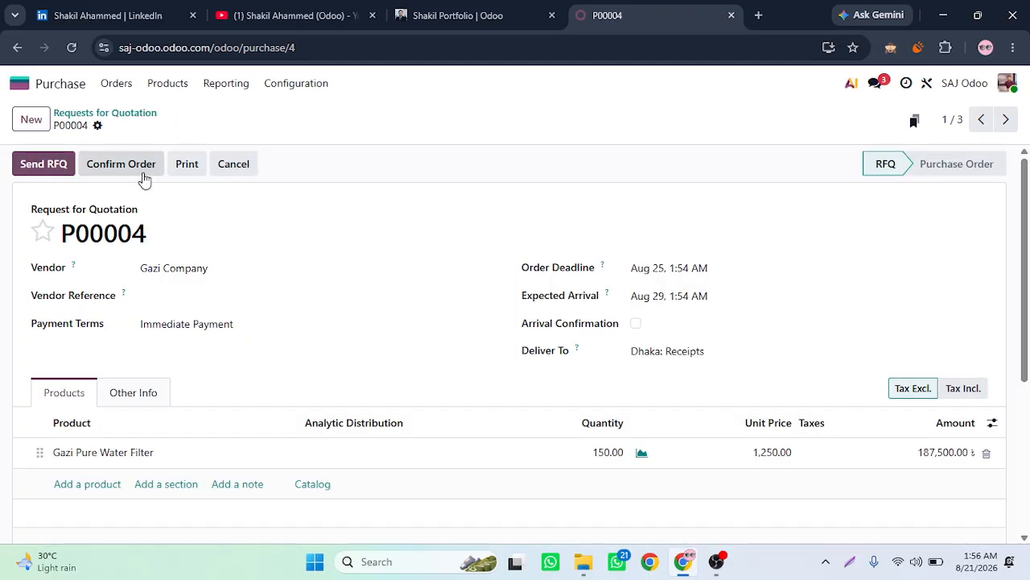
pyautogui.click(120, 165)
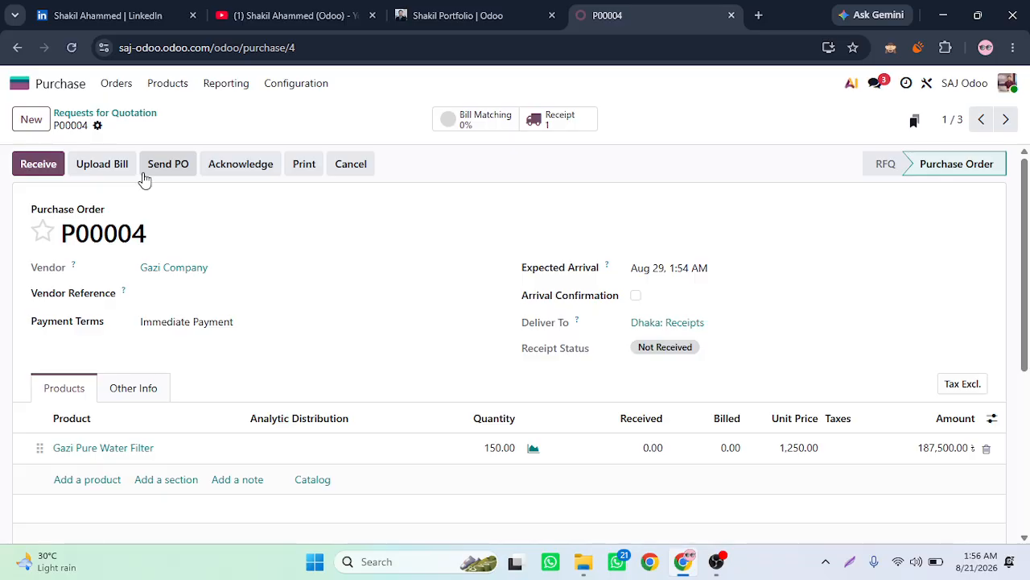
# Step: Check the confirmed Gazi Company order's status in the Requests for Quotation list and reopen the order
pyautogui.click(121, 87)
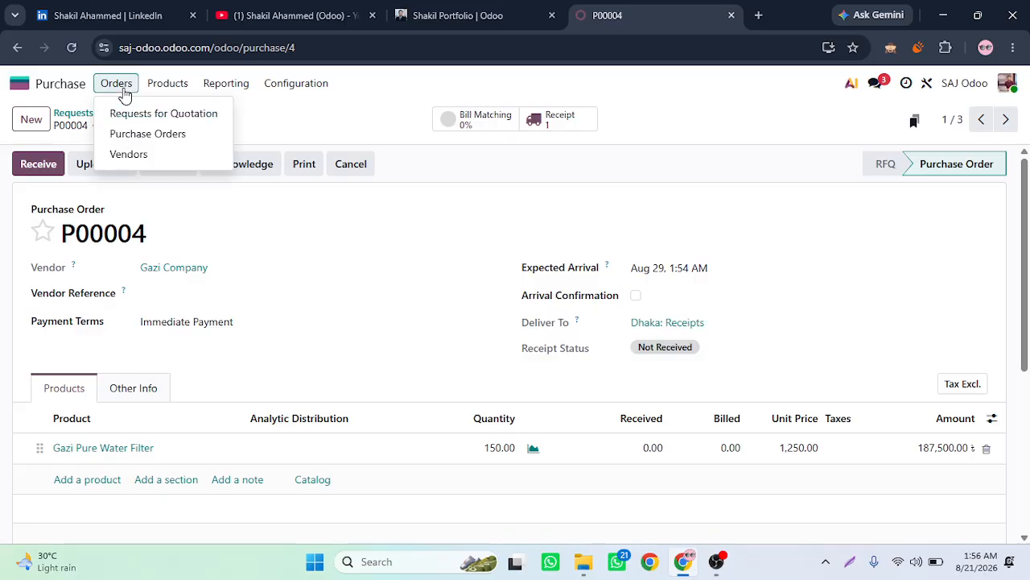
pyautogui.click(147, 115)
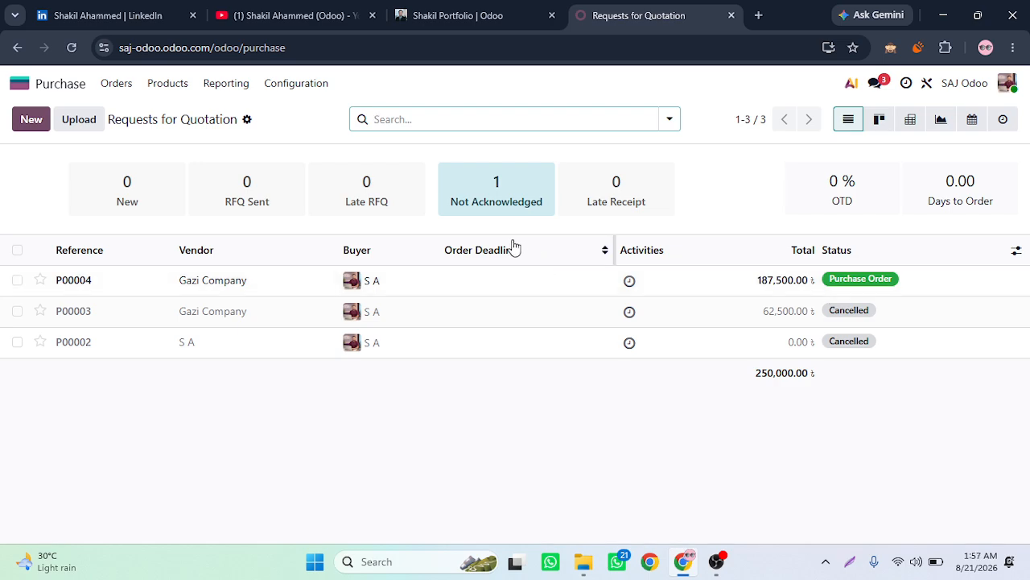
pyautogui.click(464, 285)
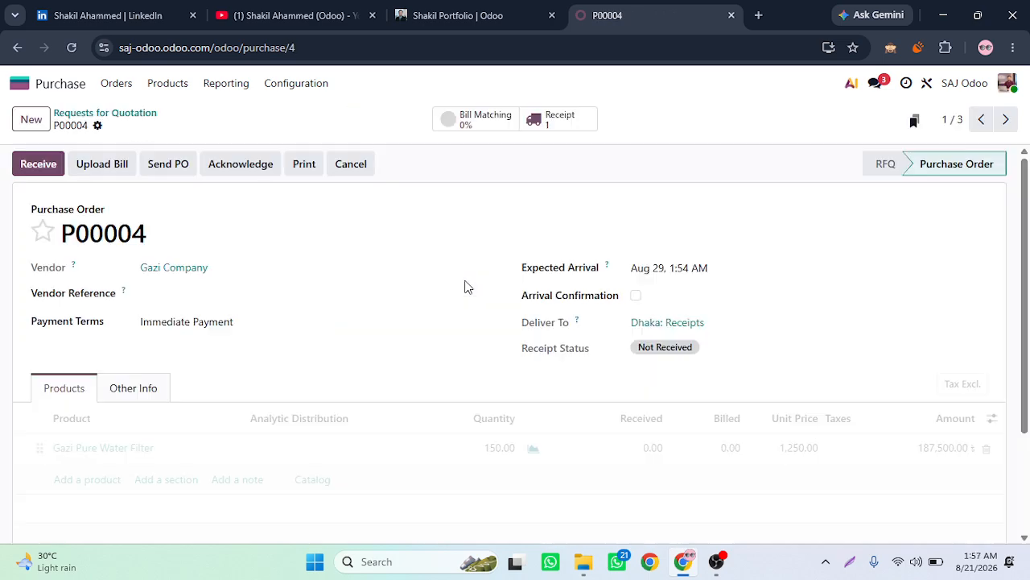
# Step: Look over the purchase order's available actions and print options, and return to the app overview
pyautogui.click(97, 125)
pyautogui.moveTo(211, 152)
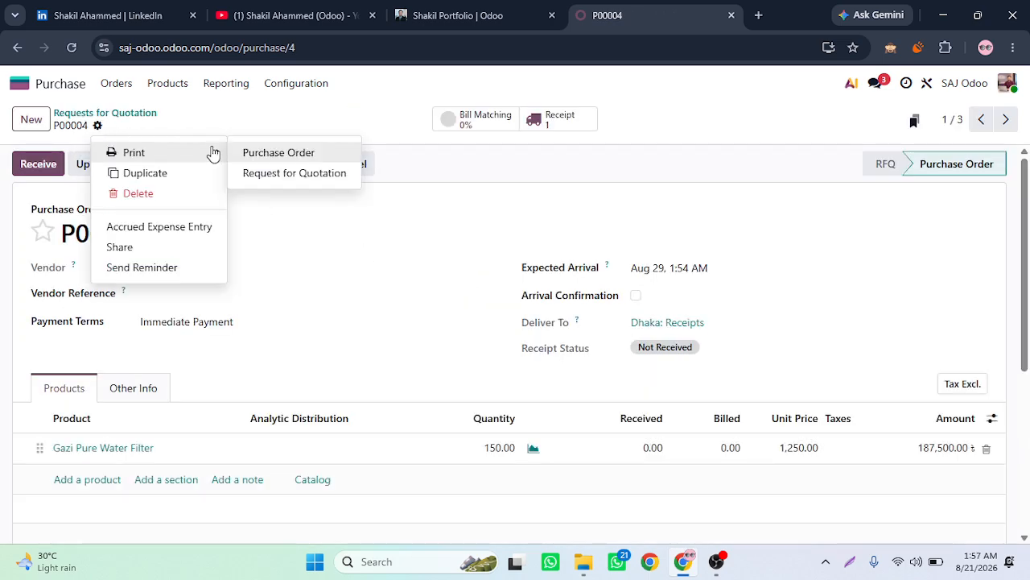
pyautogui.click(303, 125)
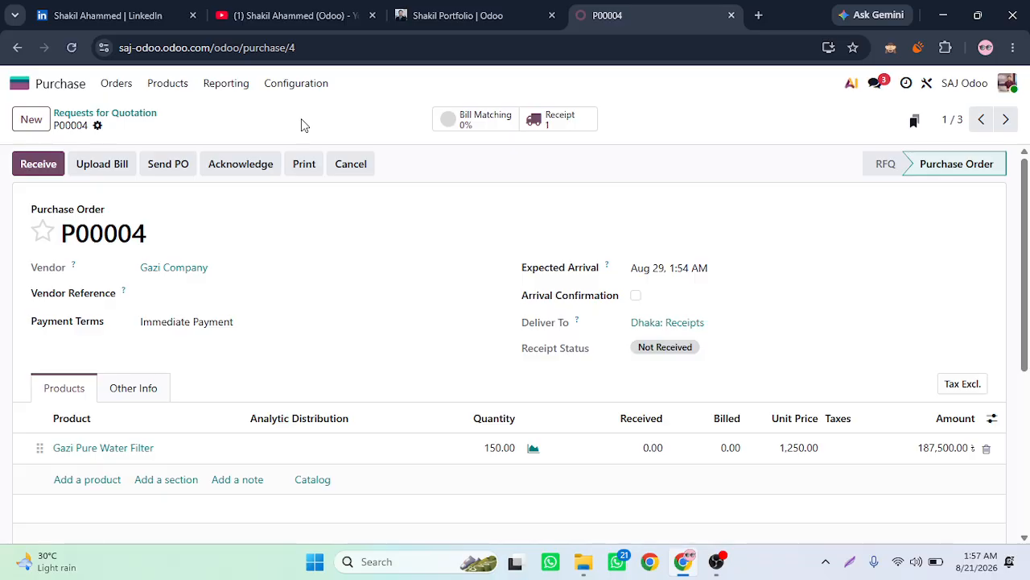
pyautogui.click(54, 90)
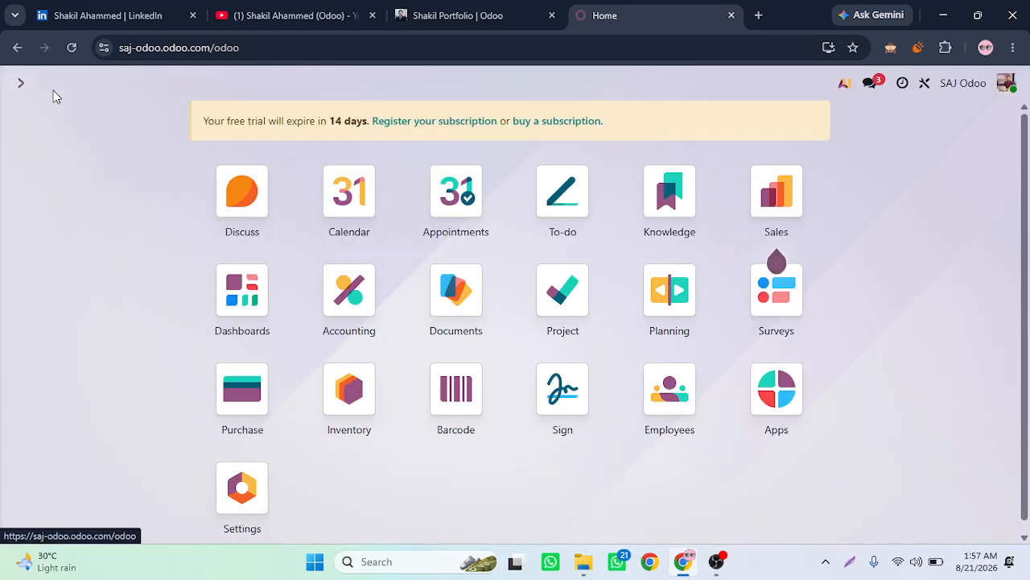
# Step: Open the confirmed Gazi Company order in Purchase, then receive all 150 Gazi Pure Water Filters and validate the receipt
pyautogui.click(243, 389)
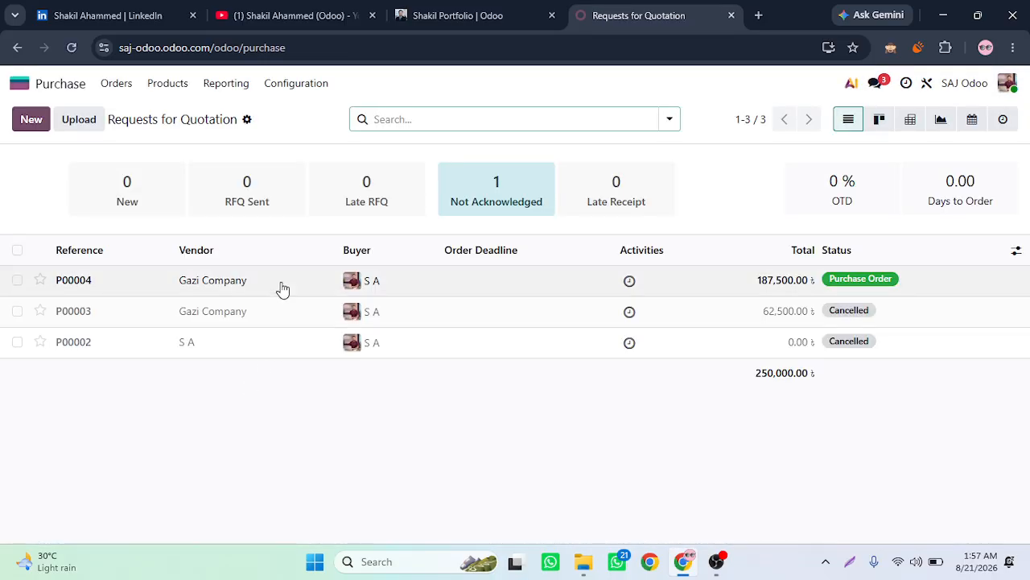
pyautogui.click(111, 290)
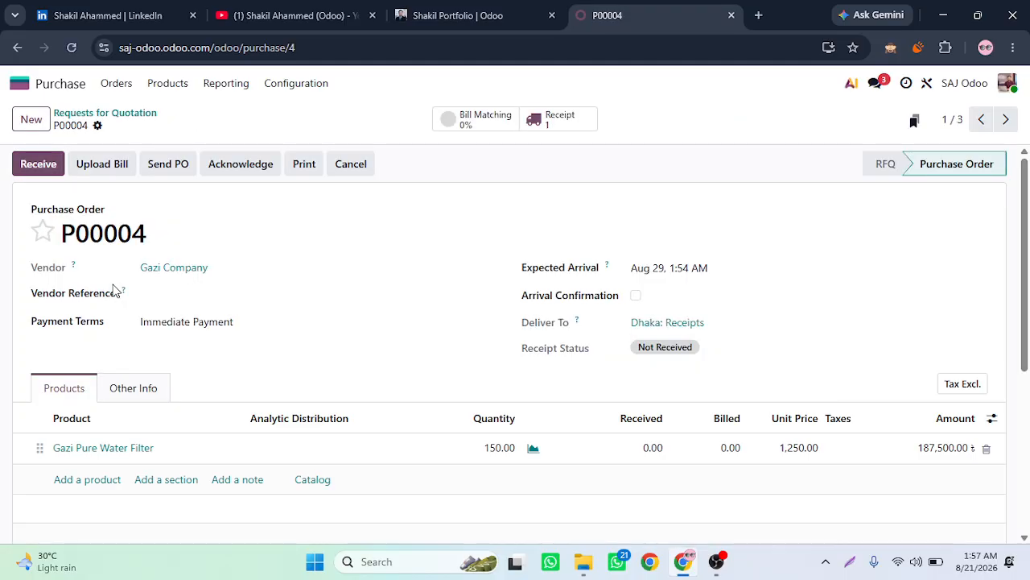
pyautogui.click(40, 166)
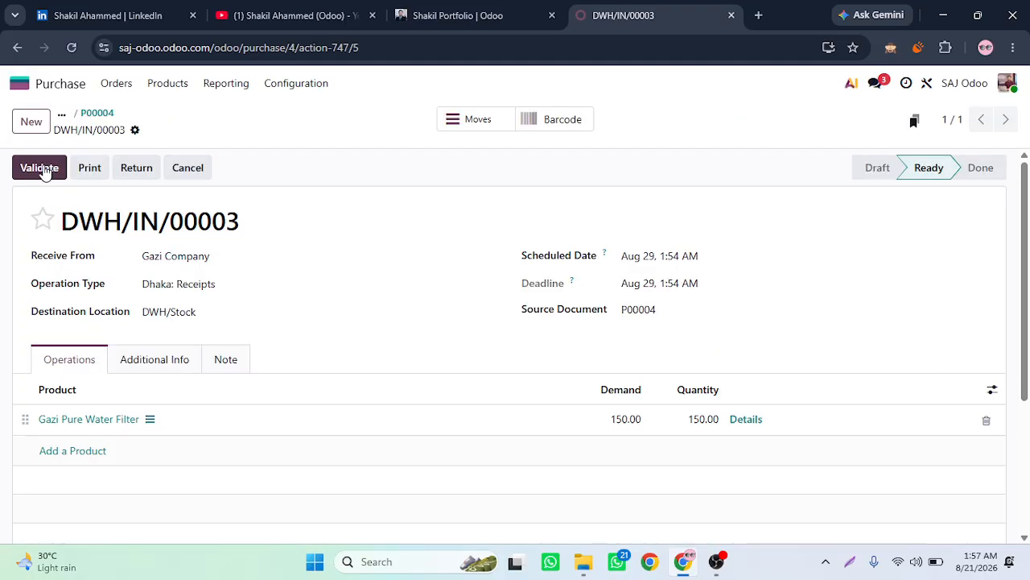
pyautogui.click(709, 425)
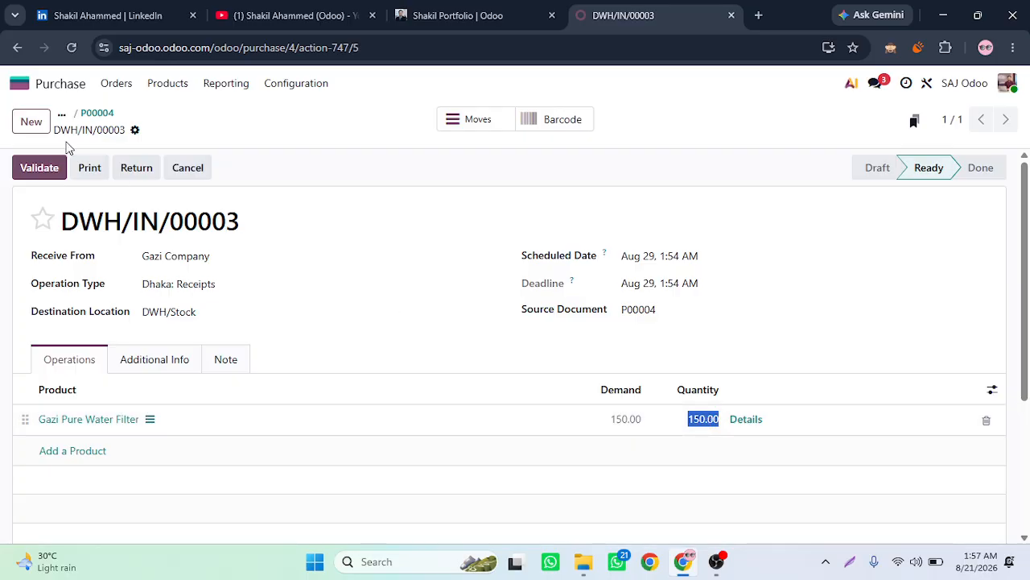
pyautogui.click(28, 166)
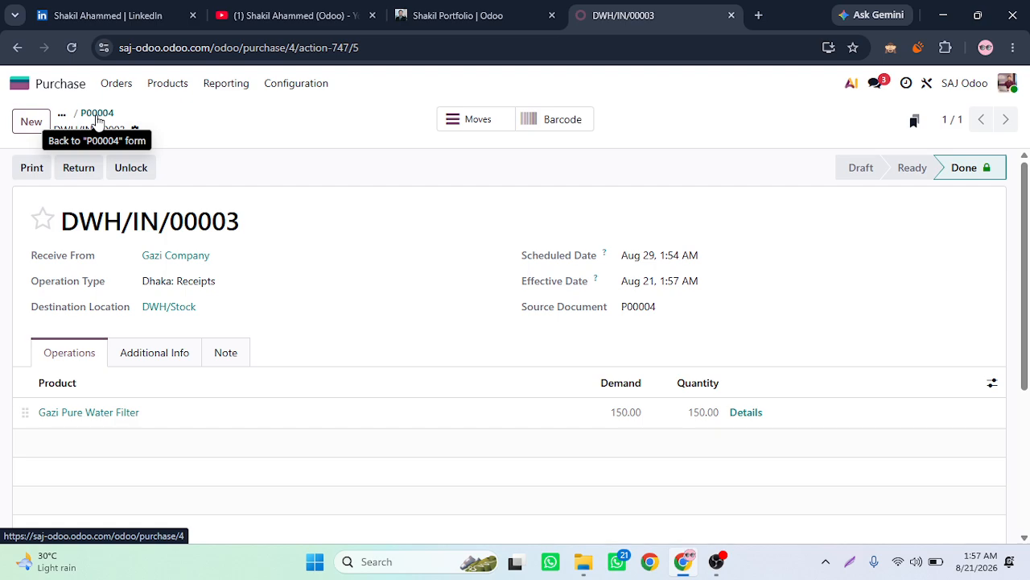
# Step: Return to the purchase order and upload the portrait WEBP image from Downloads as its vendor bill
pyautogui.click(97, 114)
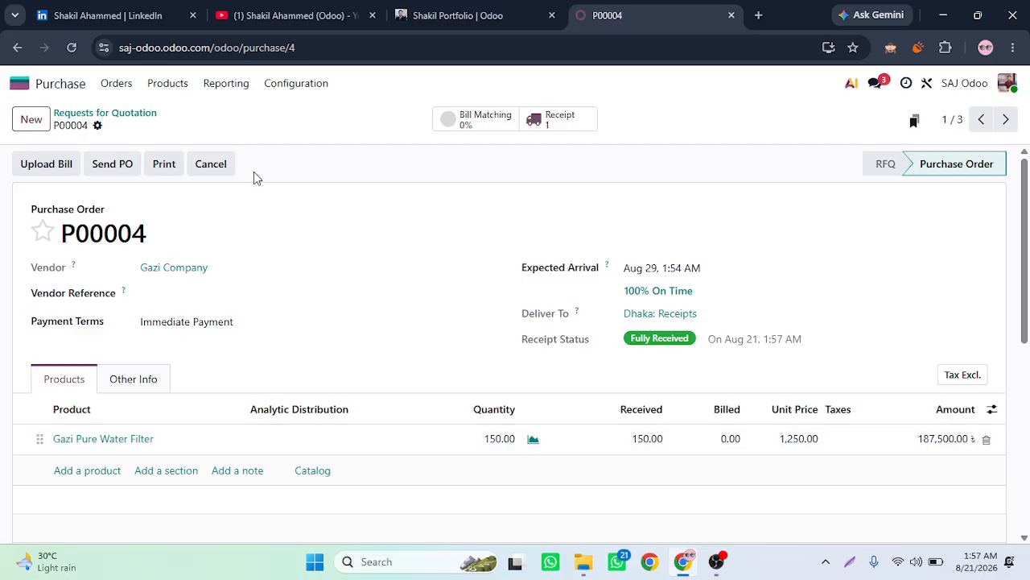
pyautogui.click(51, 165)
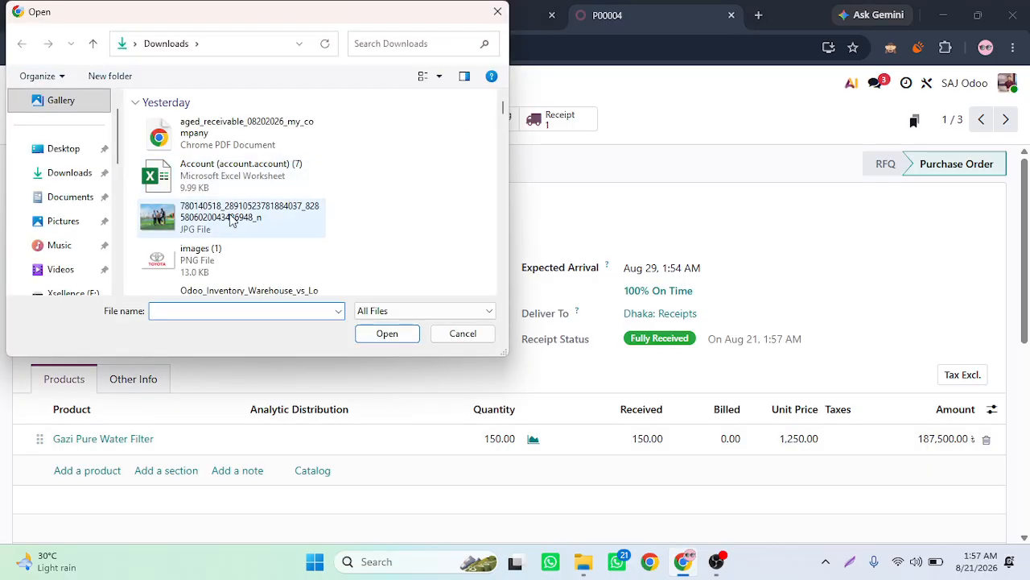
pyautogui.scroll(-2, 232, 220)
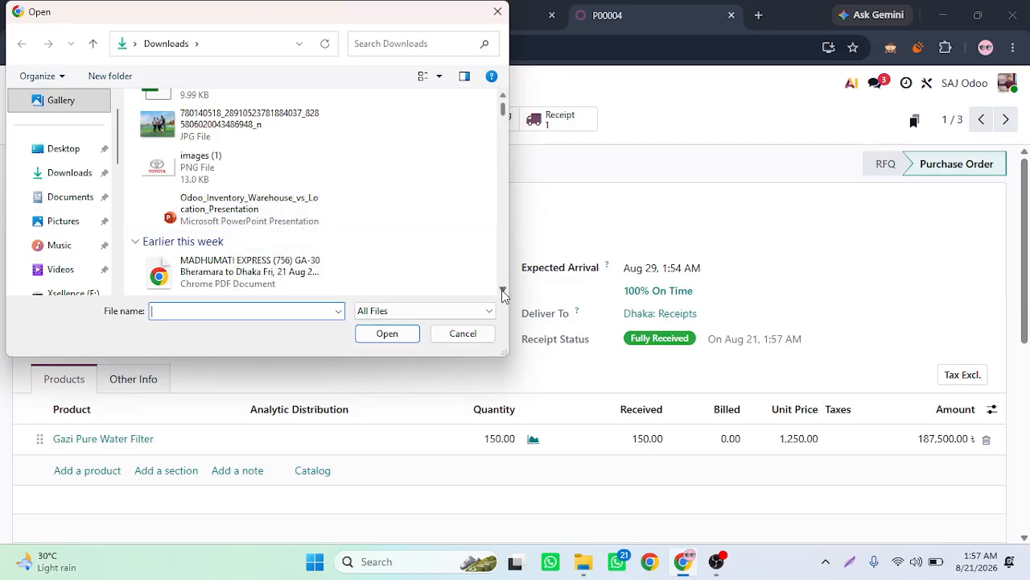
pyautogui.scroll(-3, 501, 290)
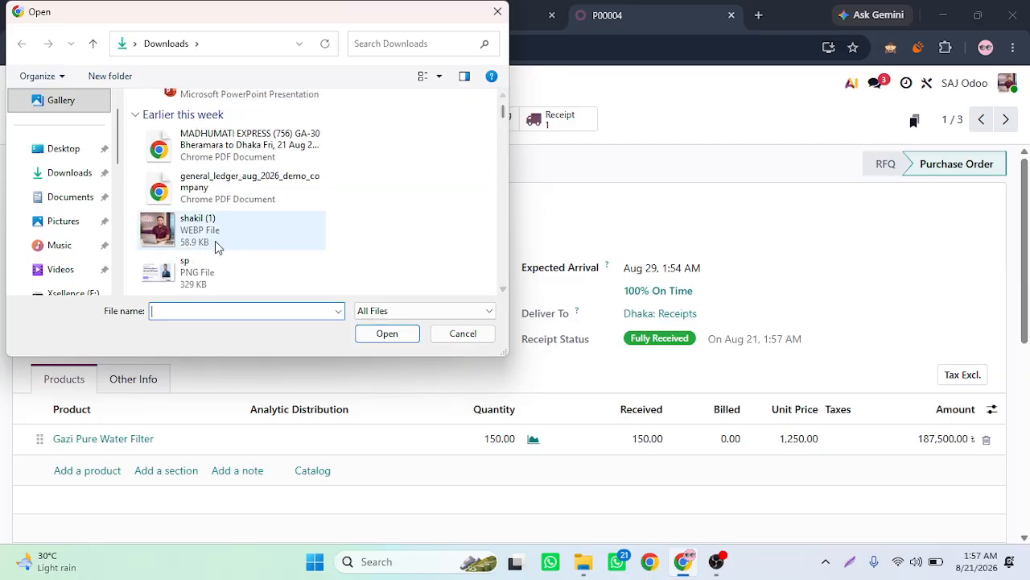
pyautogui.doubleClick(215, 241)
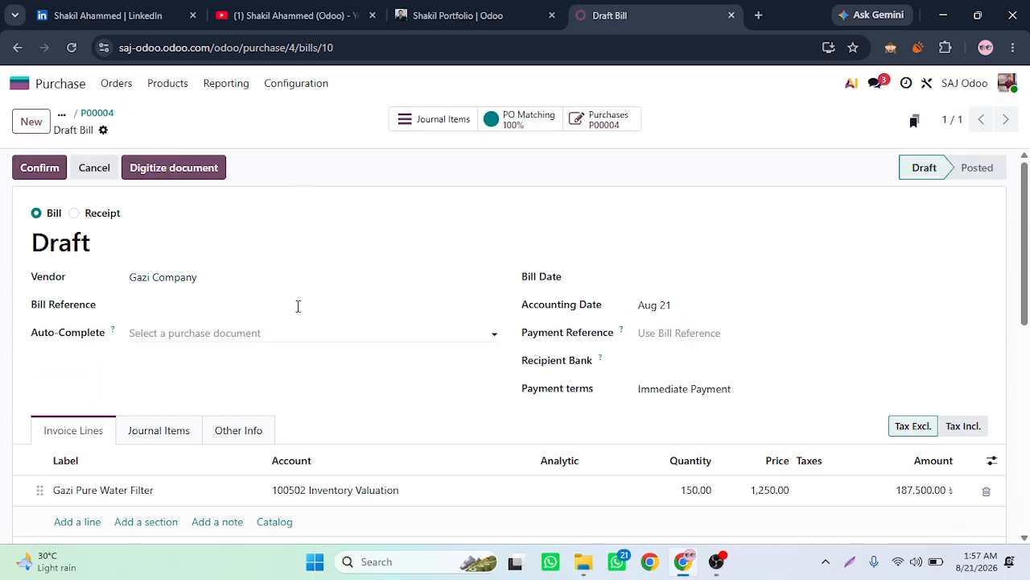
# Step: Set the draft vendor bill's date to August 21, 2026 and confirm the bill
pyautogui.click(740, 288)
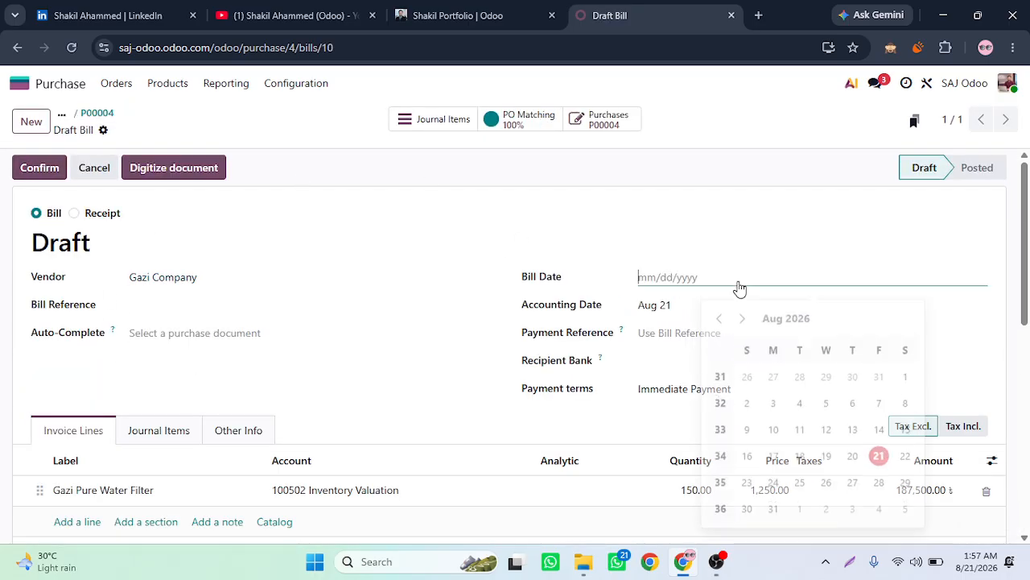
pyautogui.click(879, 449)
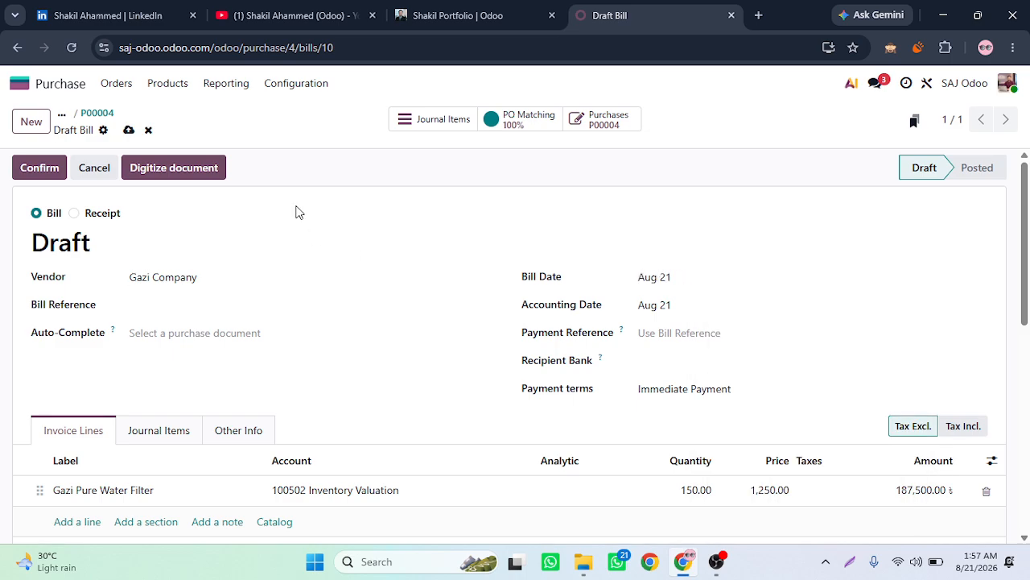
pyautogui.click(47, 168)
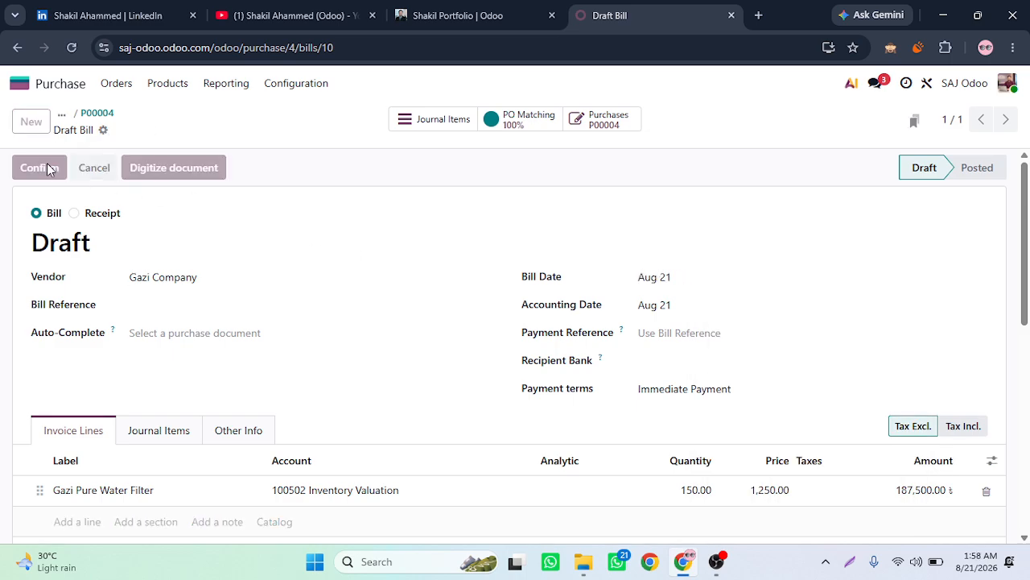
# Step: Review the posted bill's lines and total, and check the image file attached to it
pyautogui.scroll(-2, 199, 284)
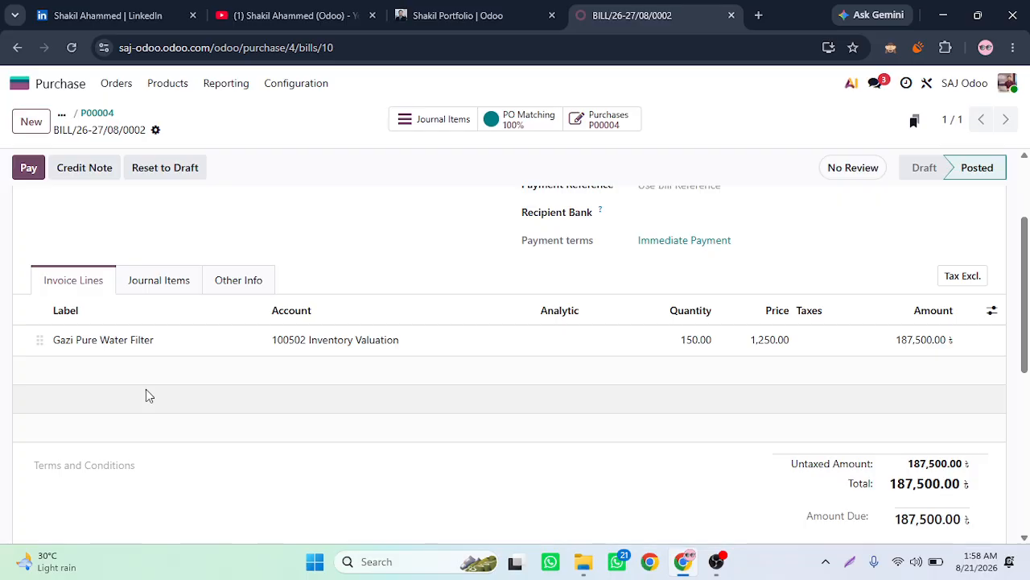
pyautogui.scroll(-1, 145, 390)
pyautogui.scroll(-1, 148, 395)
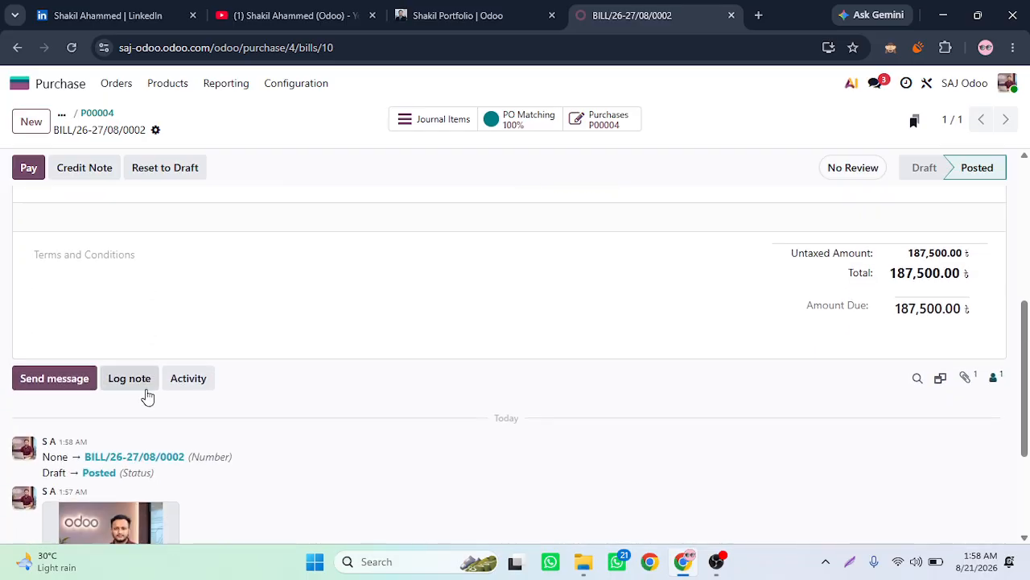
pyautogui.click(967, 379)
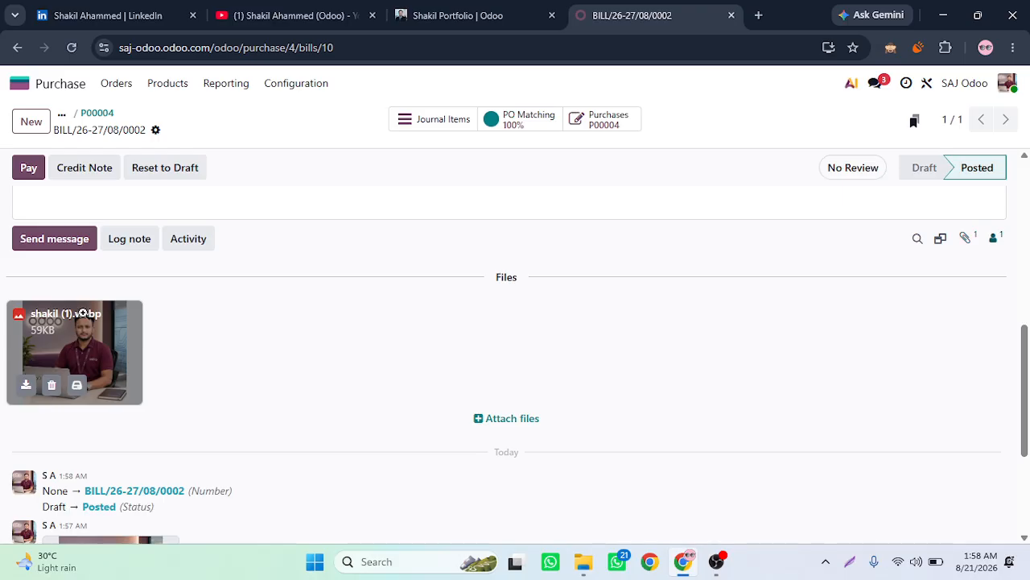
pyautogui.click(85, 318)
pyautogui.click(825, 325)
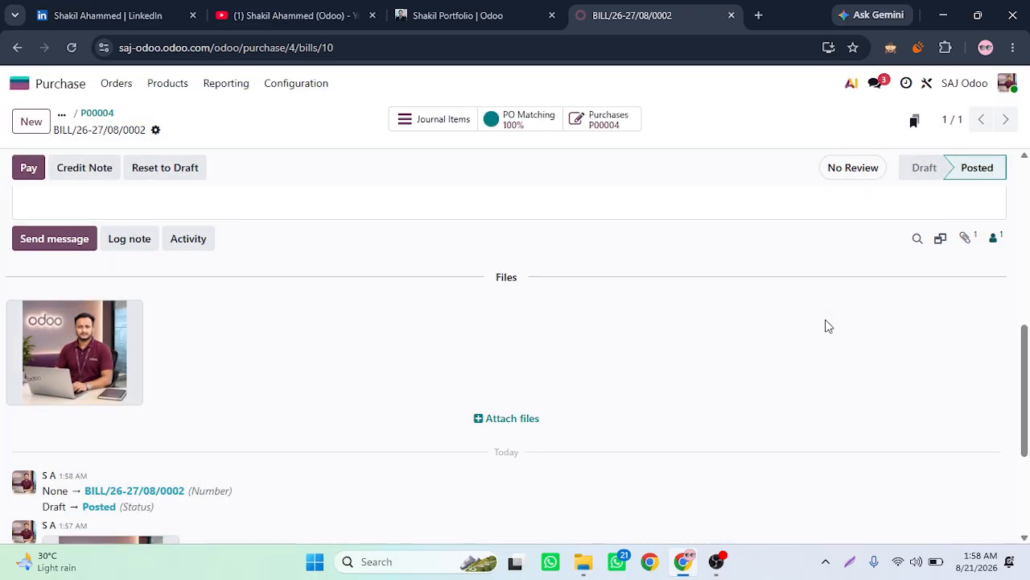
pyautogui.scroll(5, 483, 387)
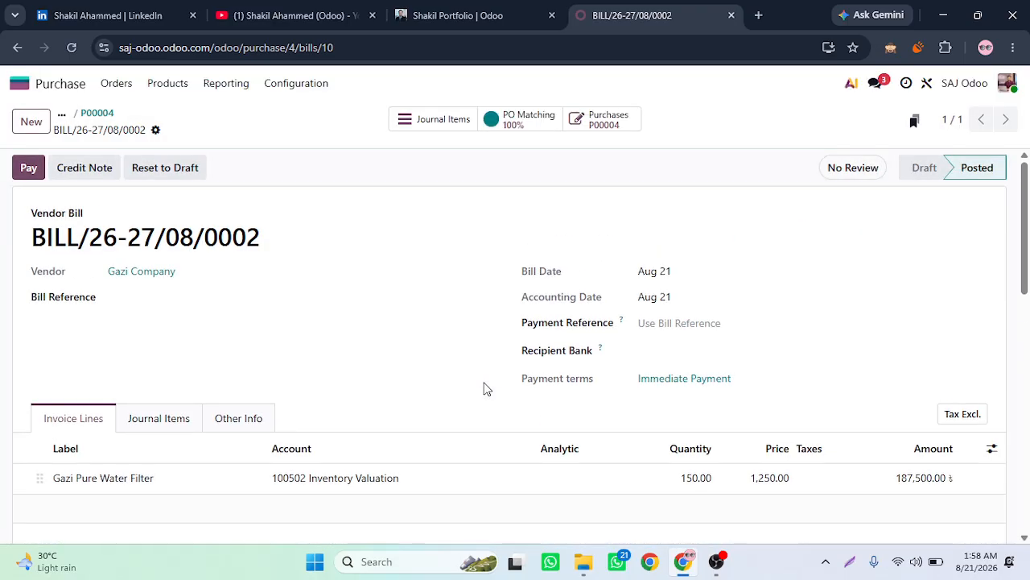
# Step: Go back through the purchase order to the Requests for Quotation list and reopen the Gazi Company order
pyautogui.click(100, 114)
pyautogui.click(105, 114)
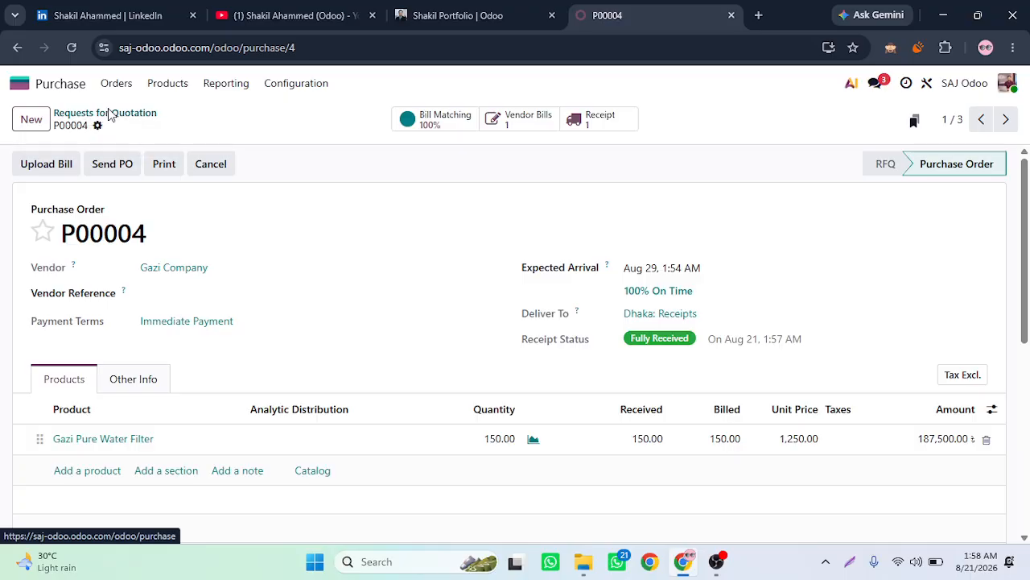
pyautogui.click(104, 294)
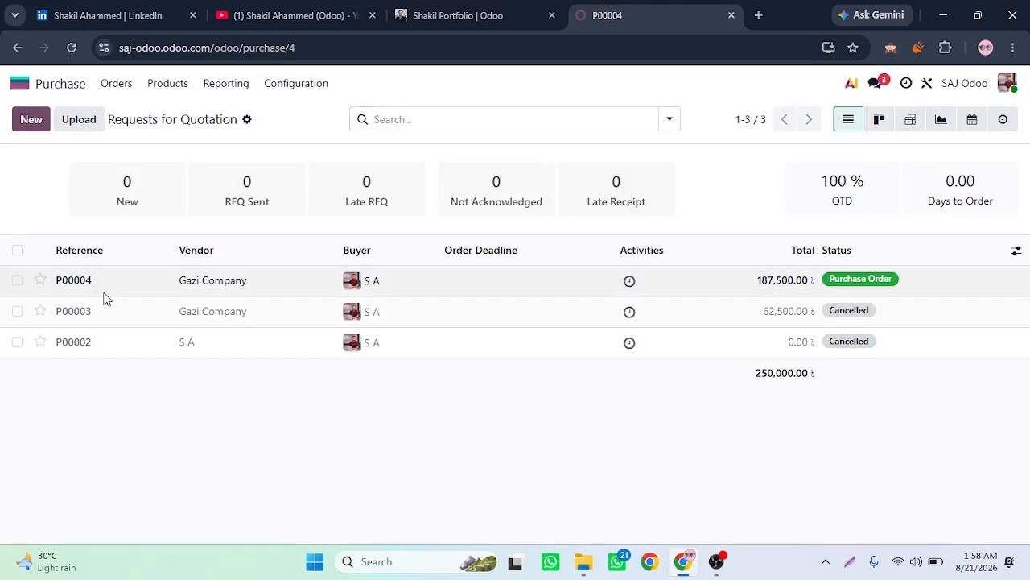